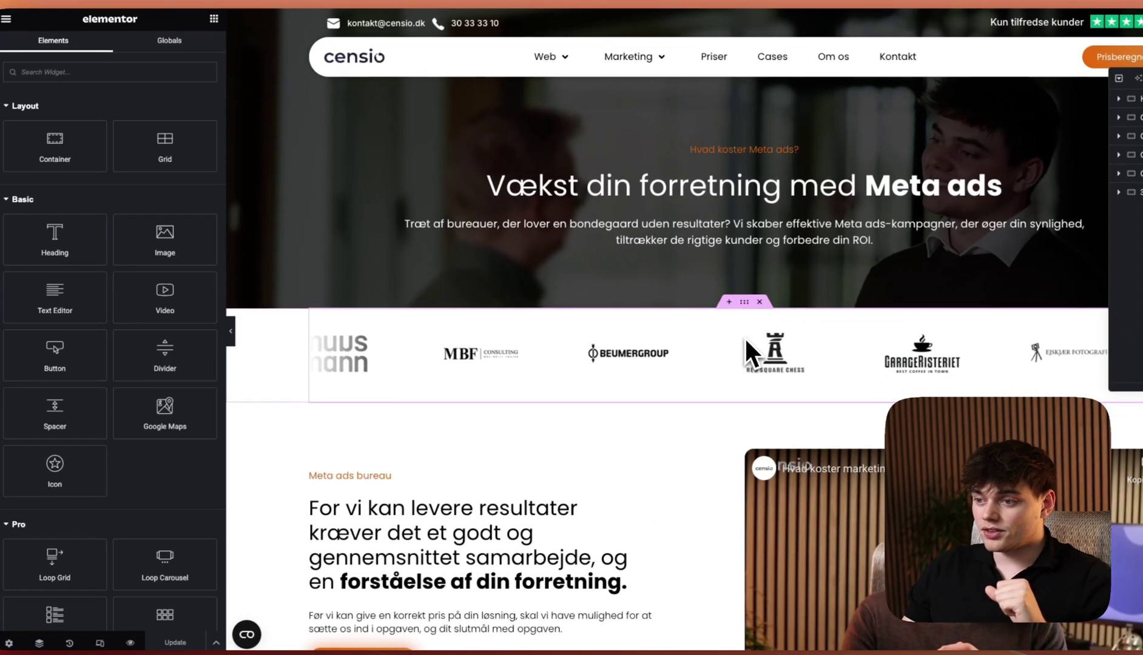
Step: Add an empty container above the logo strip and drop an Image widget into it
click(731, 397)
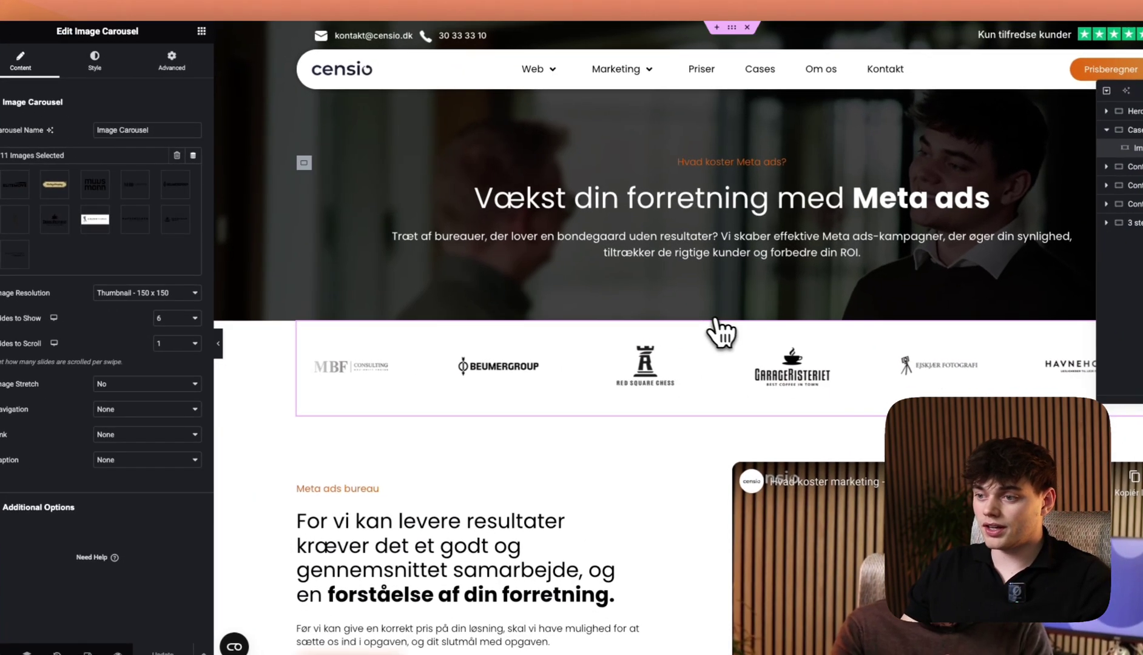
click(916, 381)
click(294, 79)
click(230, 129)
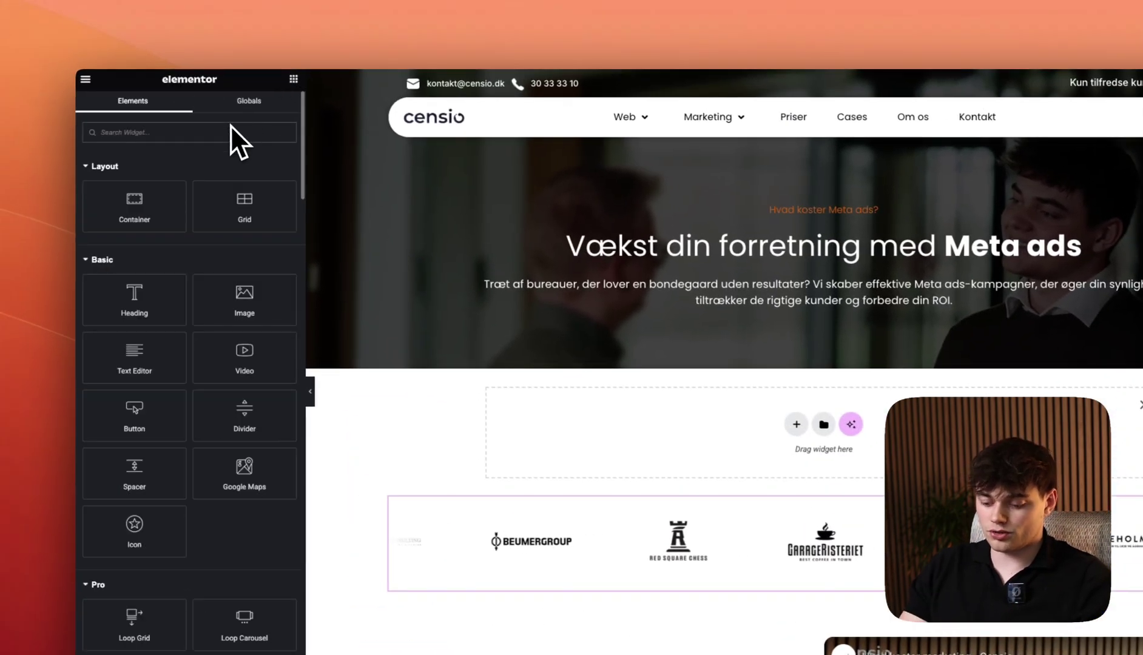
text(image)
drag(134, 177, 624, 413)
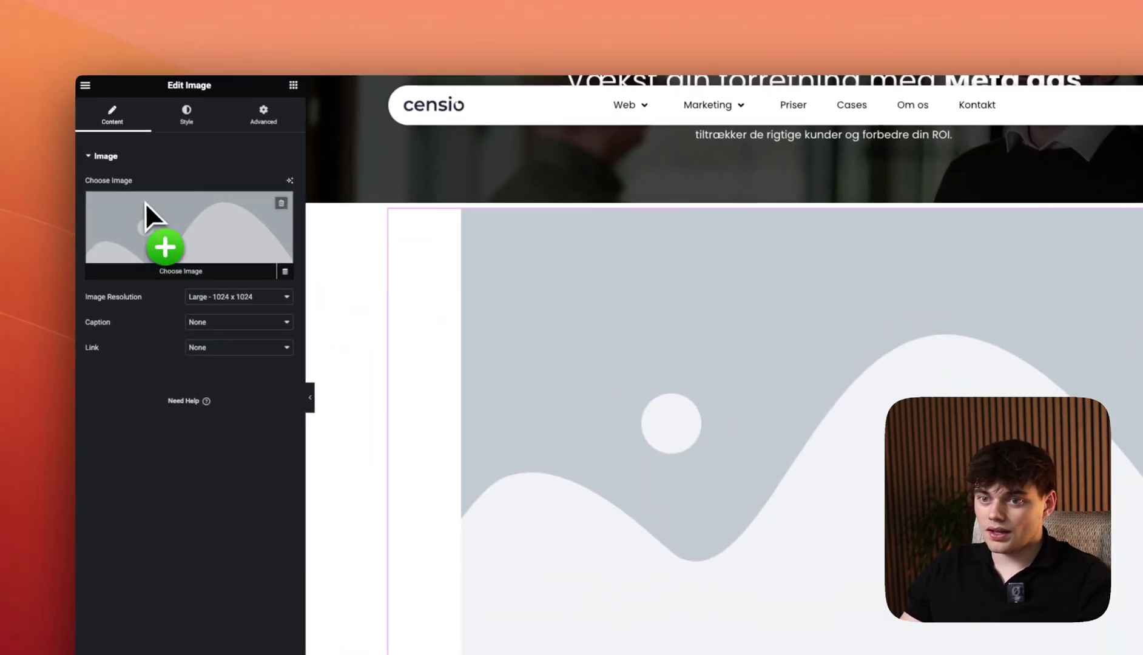
Step: Replace the Image widget with an Image Carousel and start adding its images
right_click(743, 465)
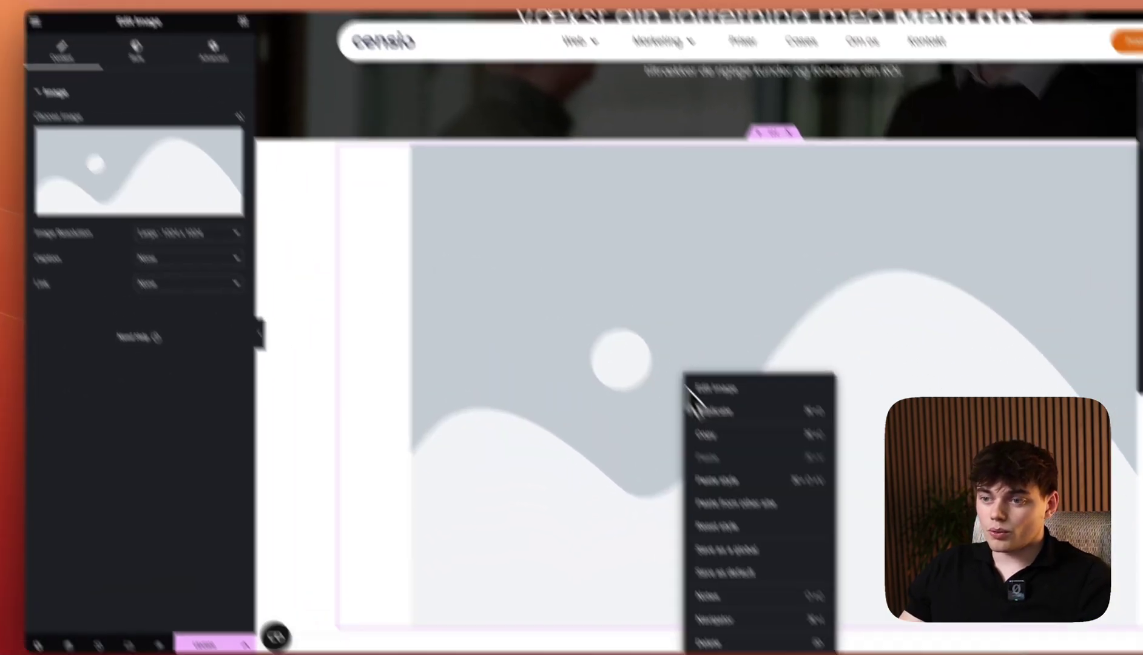
click(661, 652)
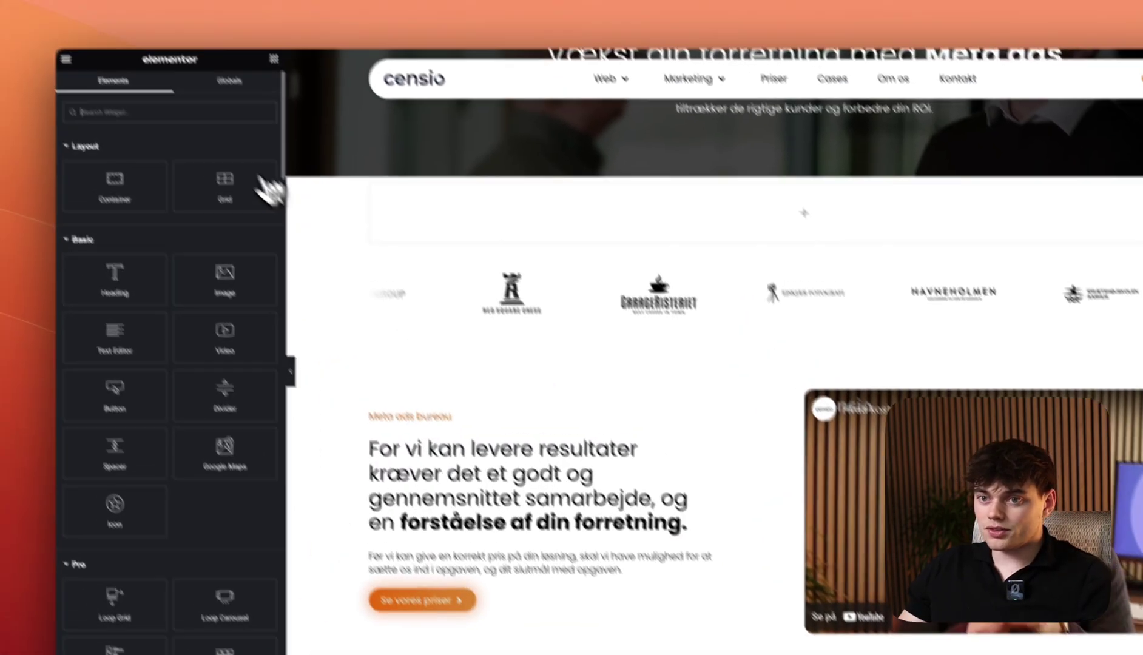
click(216, 122)
text(image c)
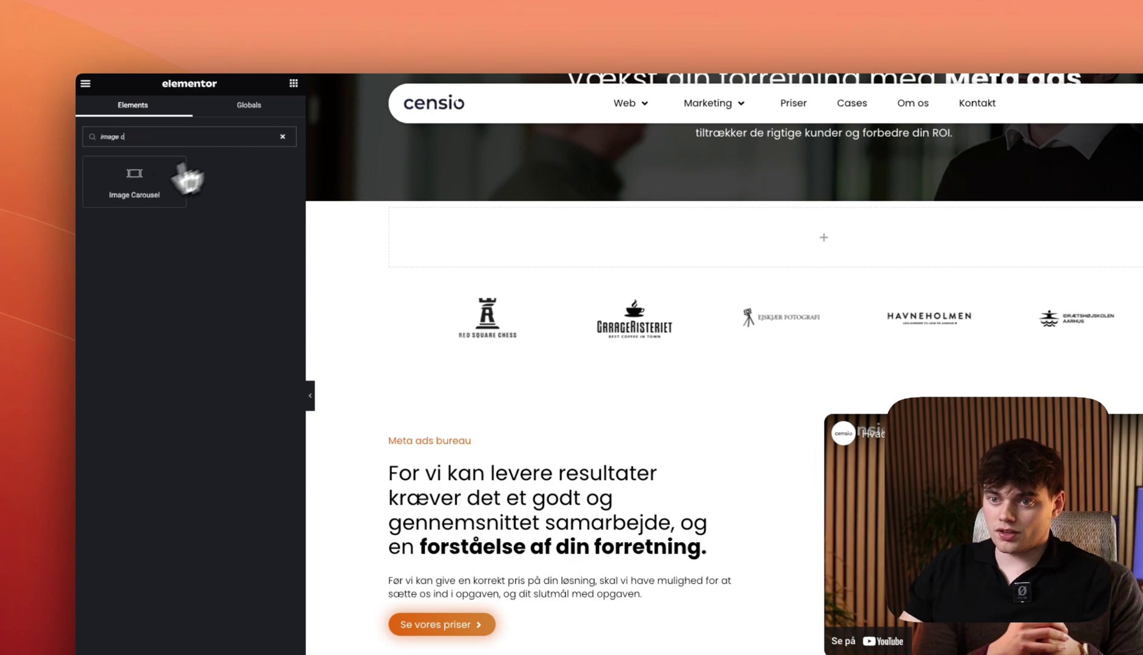
drag(161, 154, 699, 236)
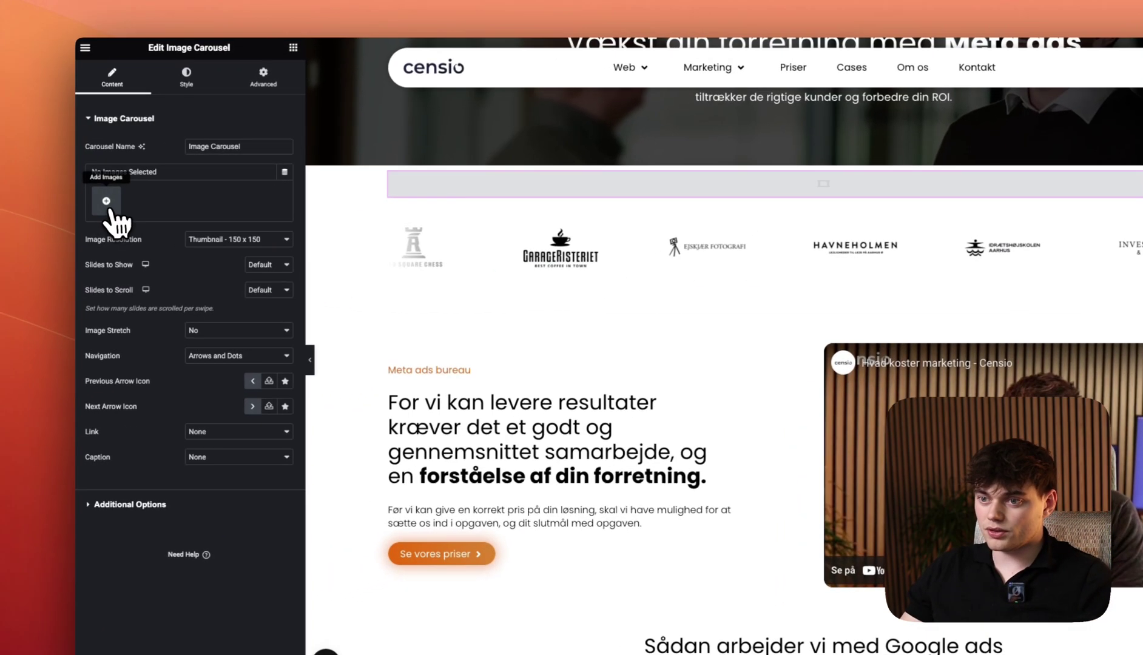
click(107, 204)
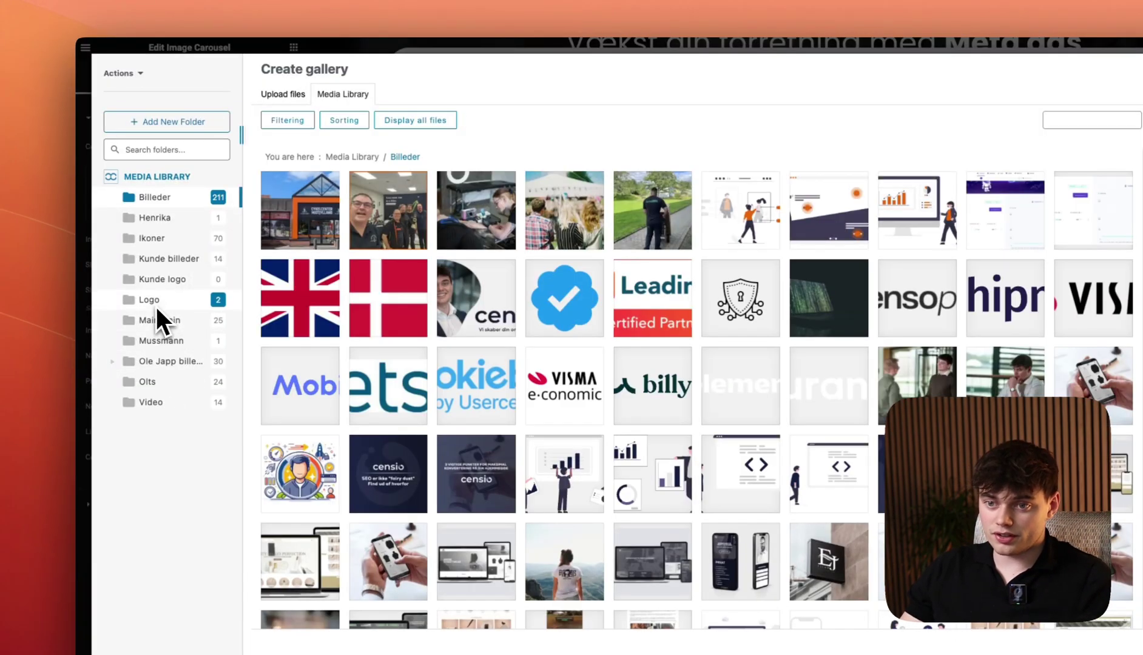
Step: Open the media library's Logo folder to pick the client logos
click(156, 303)
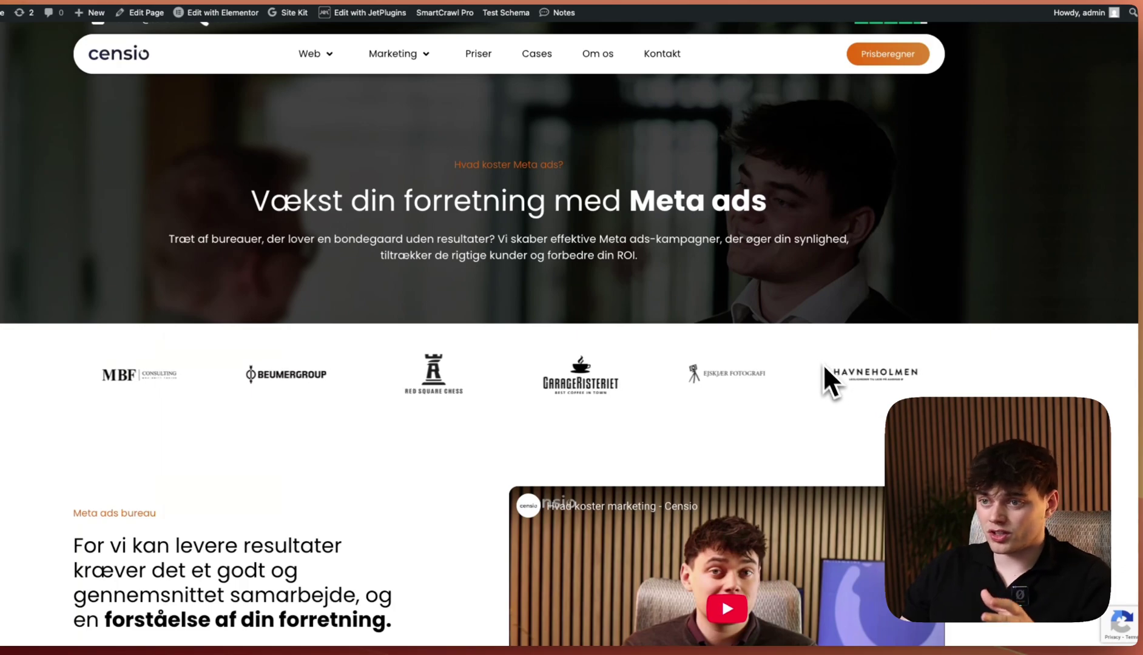
Step: Scroll the live page down and back up to check both logo strips
scroll(678, 303, down, 8)
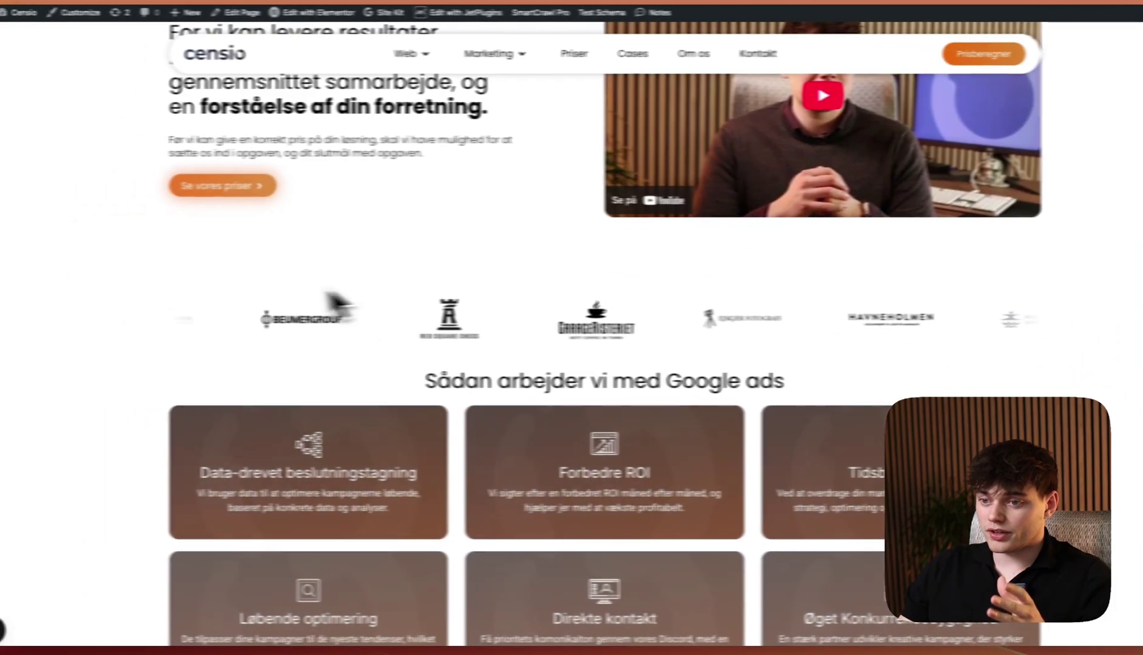
scroll(397, 335, up, 8)
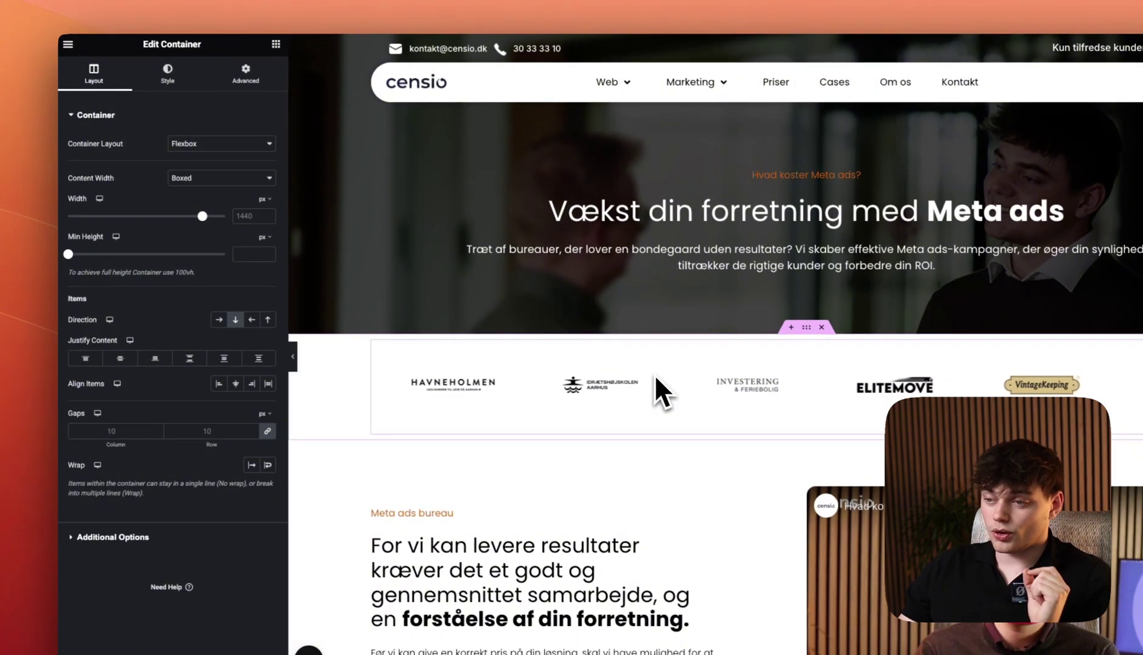
Step: Check the carousel's gallery images, confirming the Elitemove logo is 250×250 px, then close it
click(655, 376)
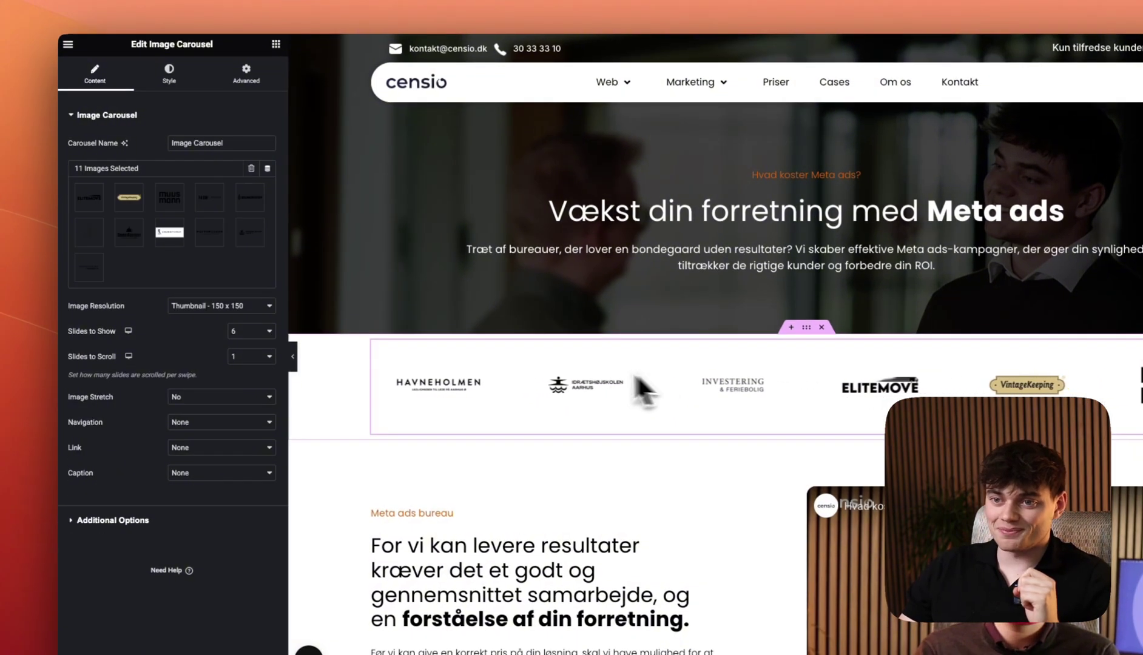
click(190, 249)
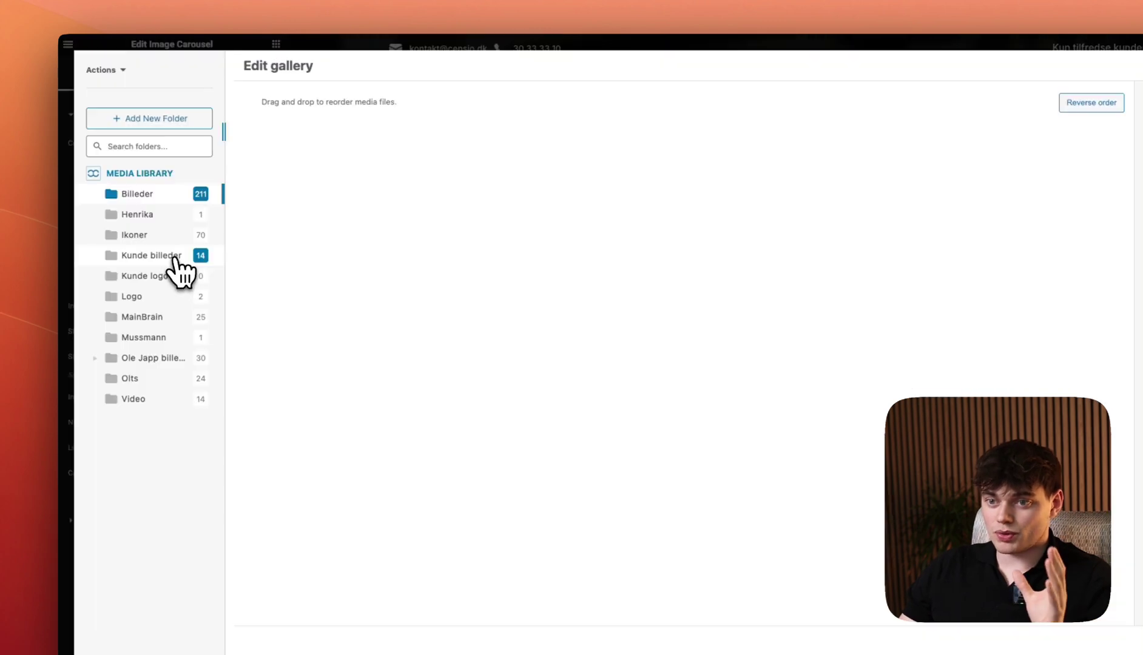
click(254, 224)
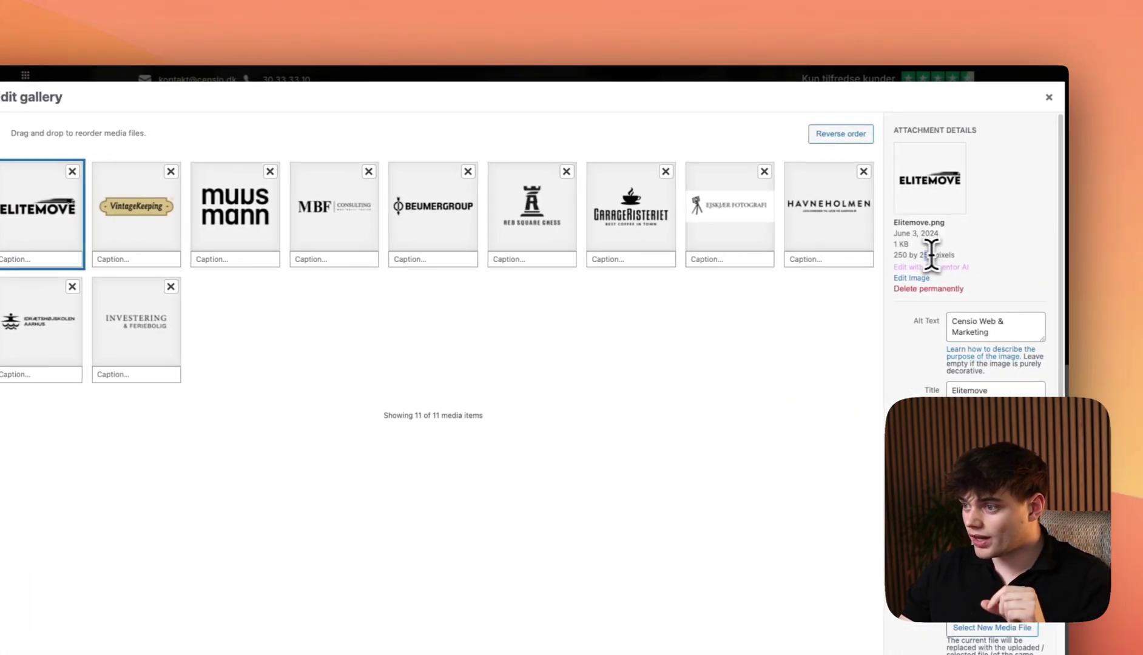
click(1048, 98)
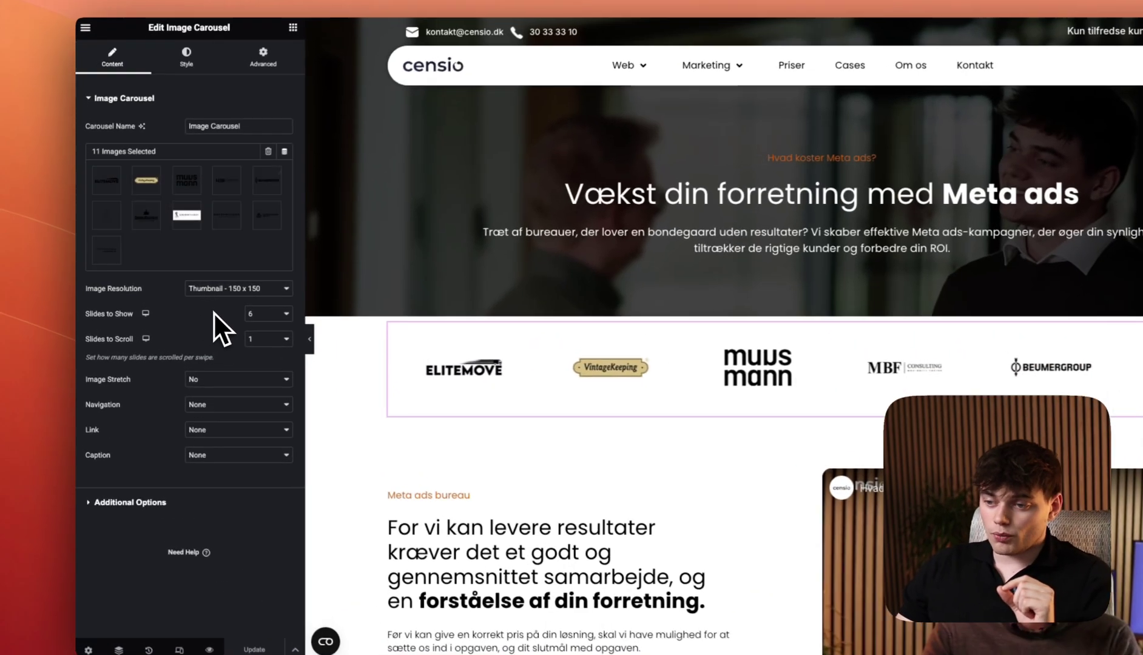
Step: Expand Custom CSS in the Advanced settings of the upper and lower logo carousels
click(262, 60)
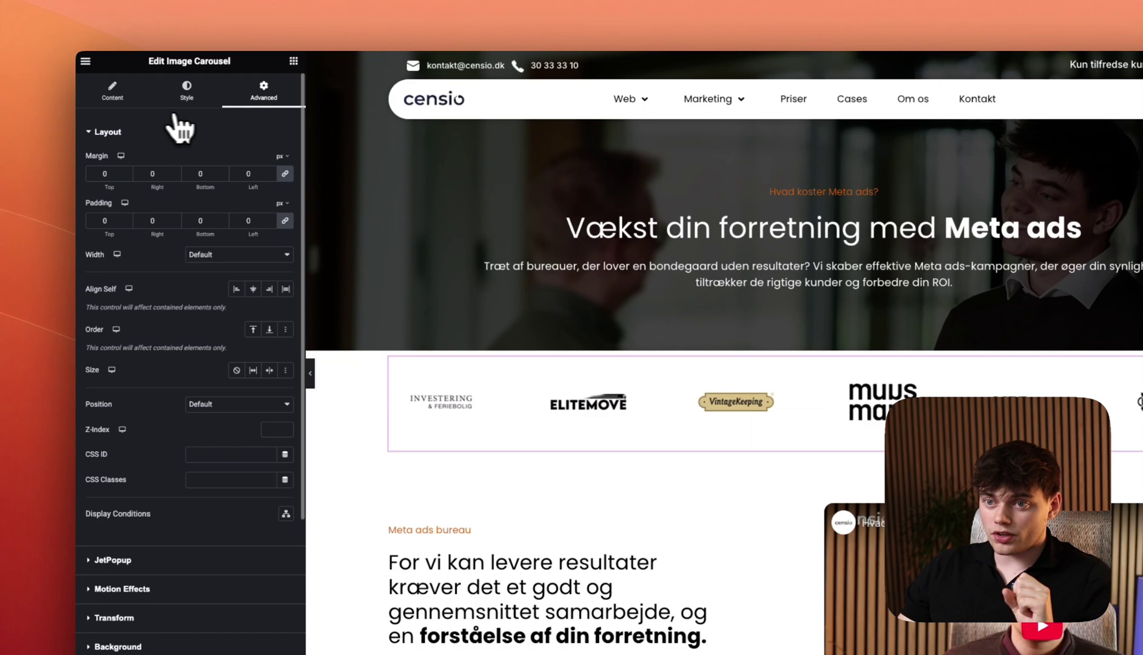
scroll(259, 182, down, 2)
scroll(259, 182, down, 2)
click(161, 510)
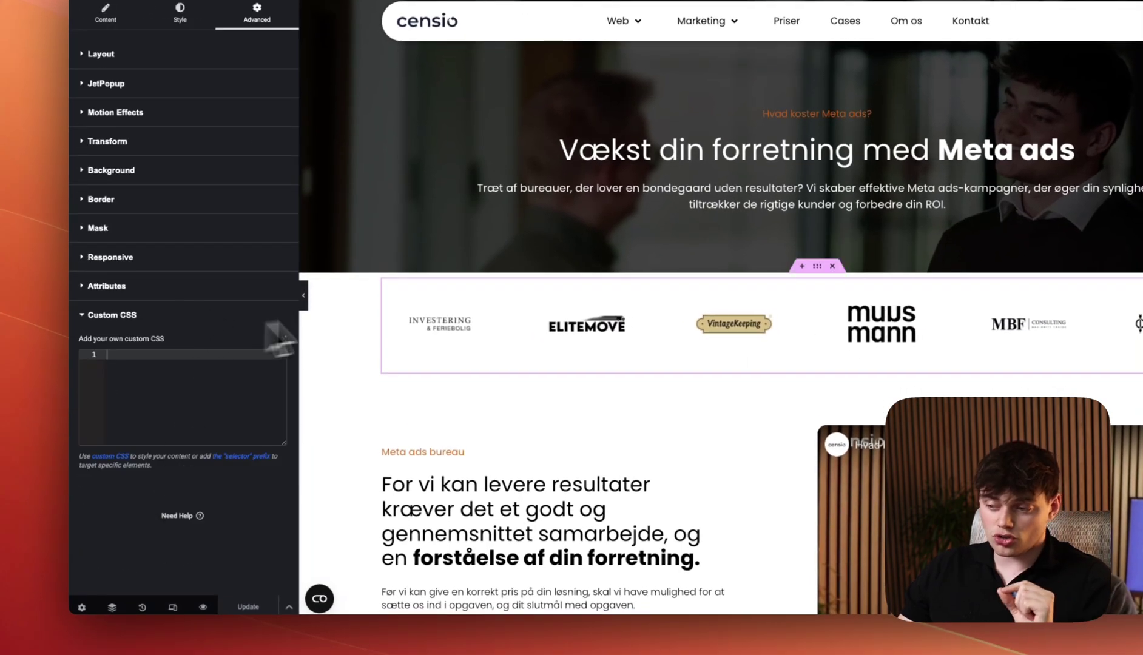
scroll(547, 315, down, 8)
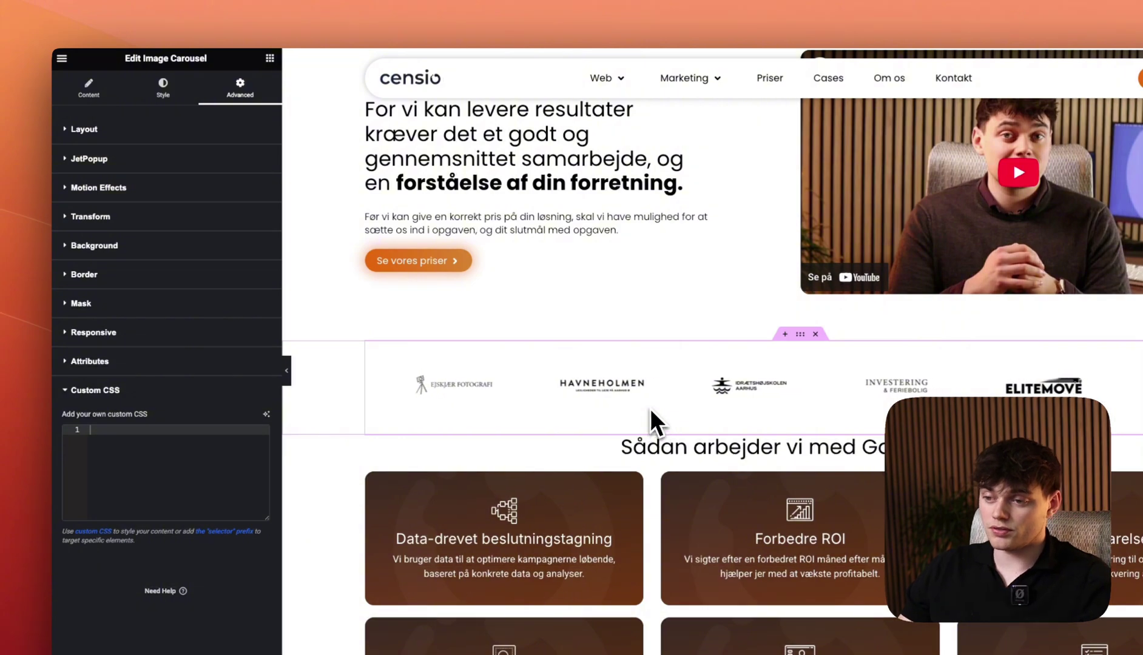
click(568, 386)
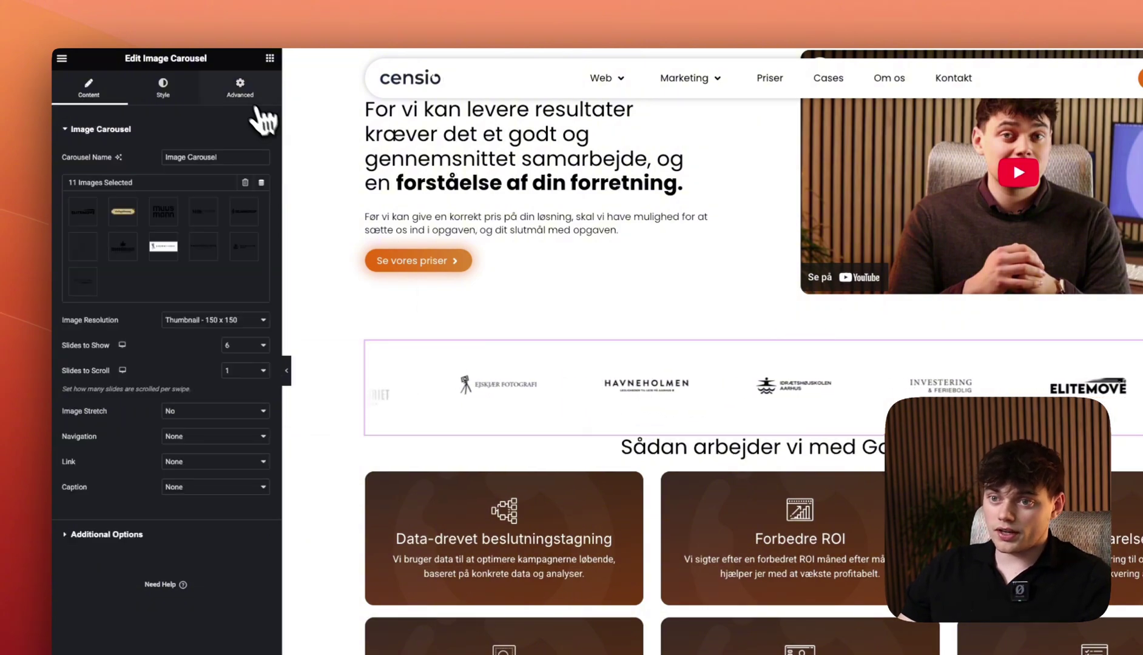
click(243, 88)
scroll(240, 224, down, 4)
click(161, 504)
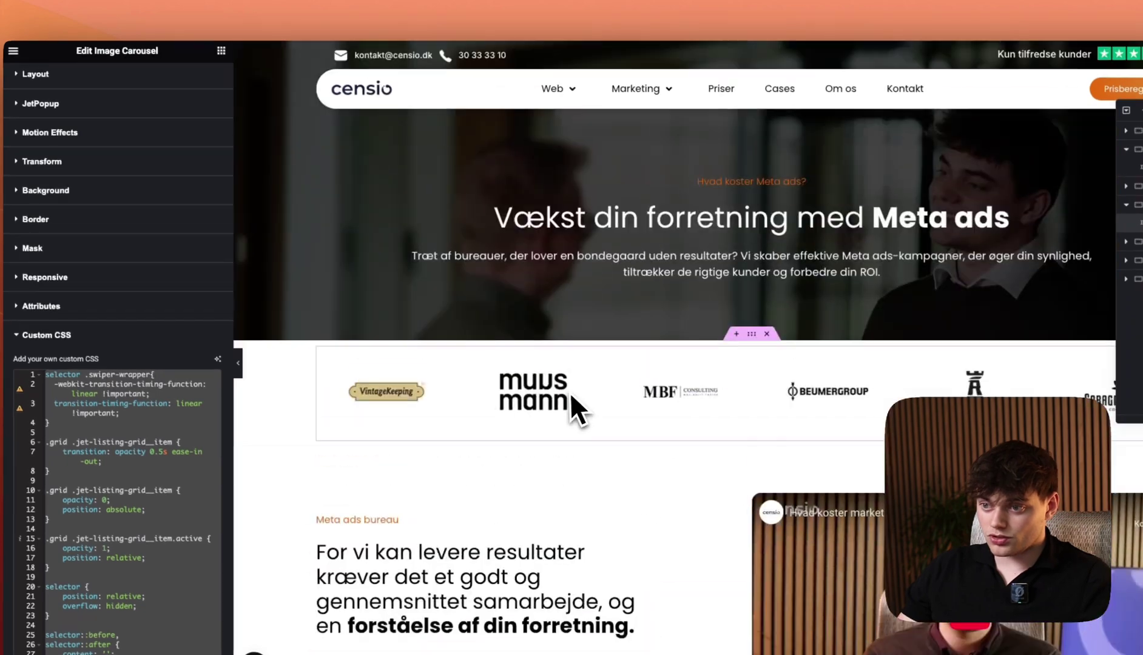
Step: Paste the linear swiper-wrapper transition and fade-edge CSS into the carousel's Custom CSS
click(572, 391)
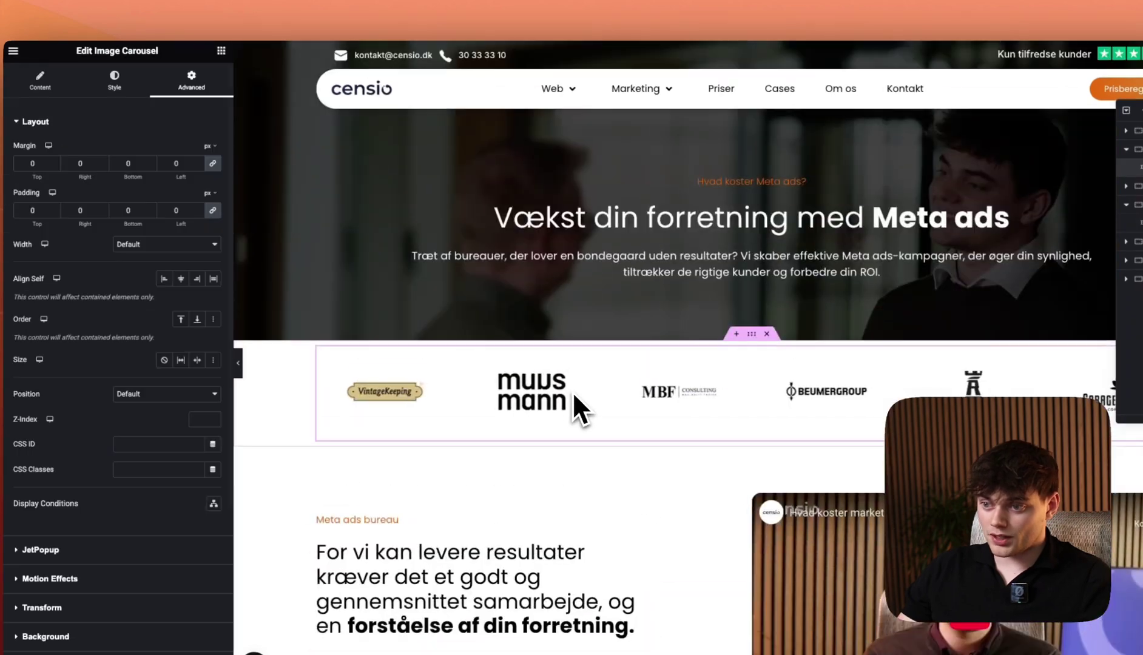
scroll(152, 485, down, 3)
click(140, 643)
click(173, 435)
key(ctrl+v)
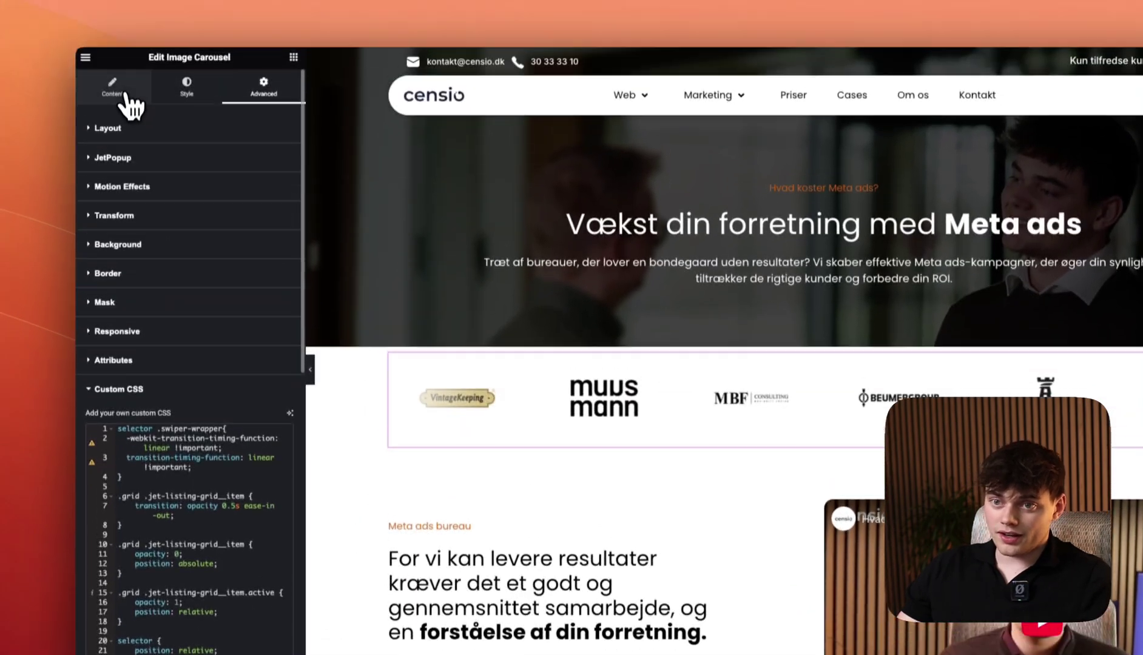
Step: Set the carousel's Autoplay Speed to 0 under Additional Options on the Content tab
click(115, 15)
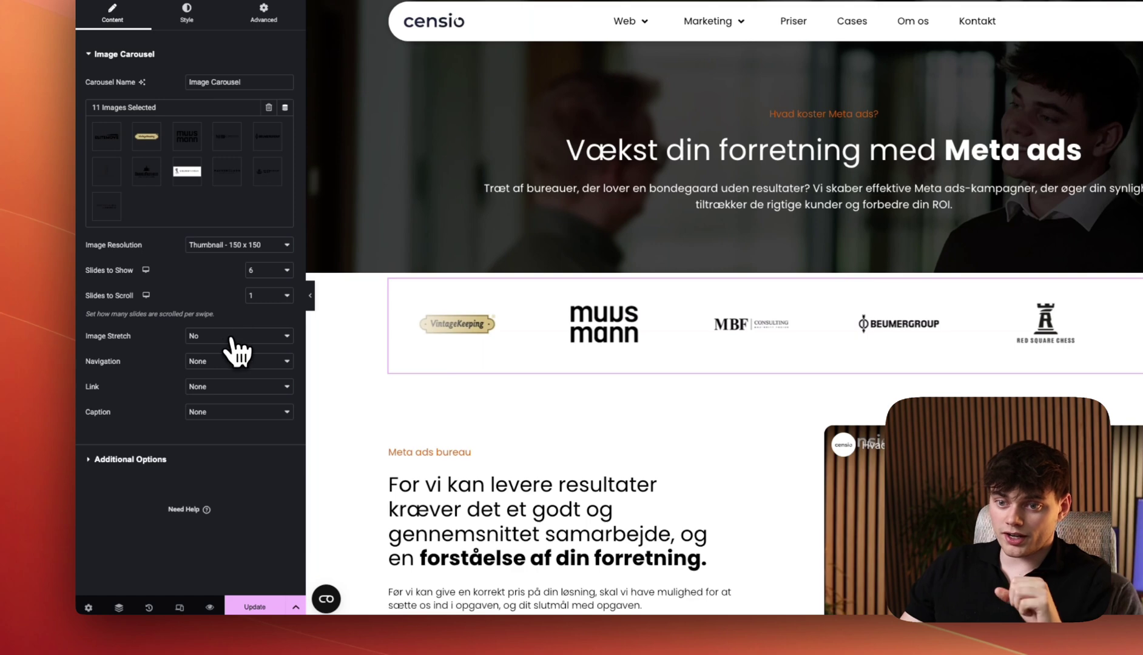
click(182, 459)
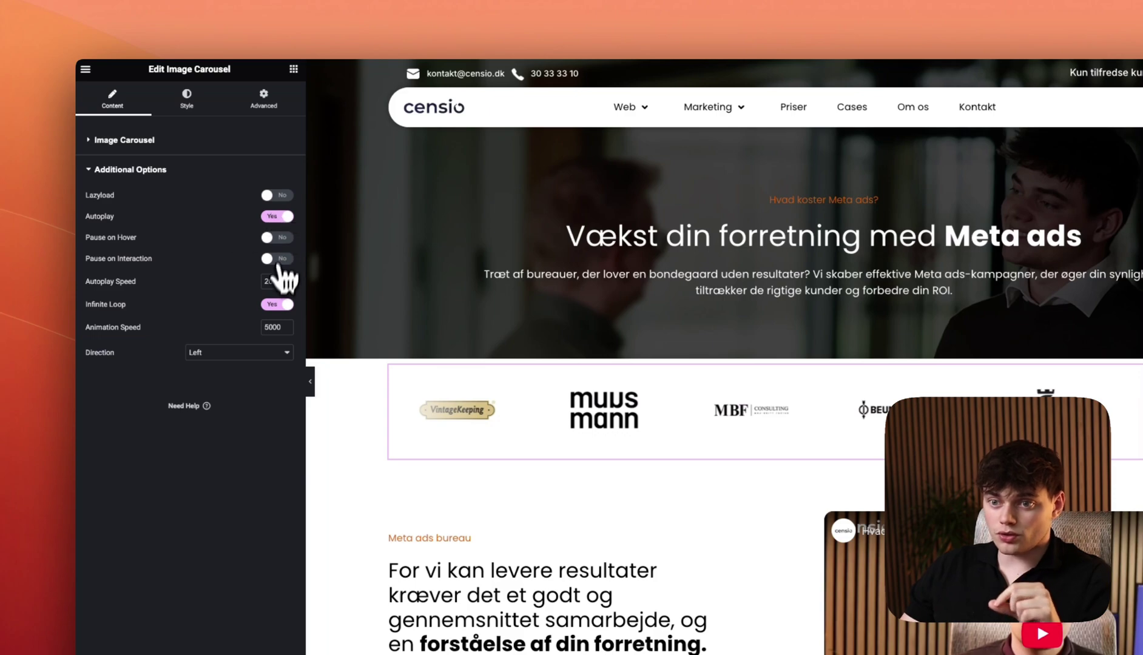
text(0)
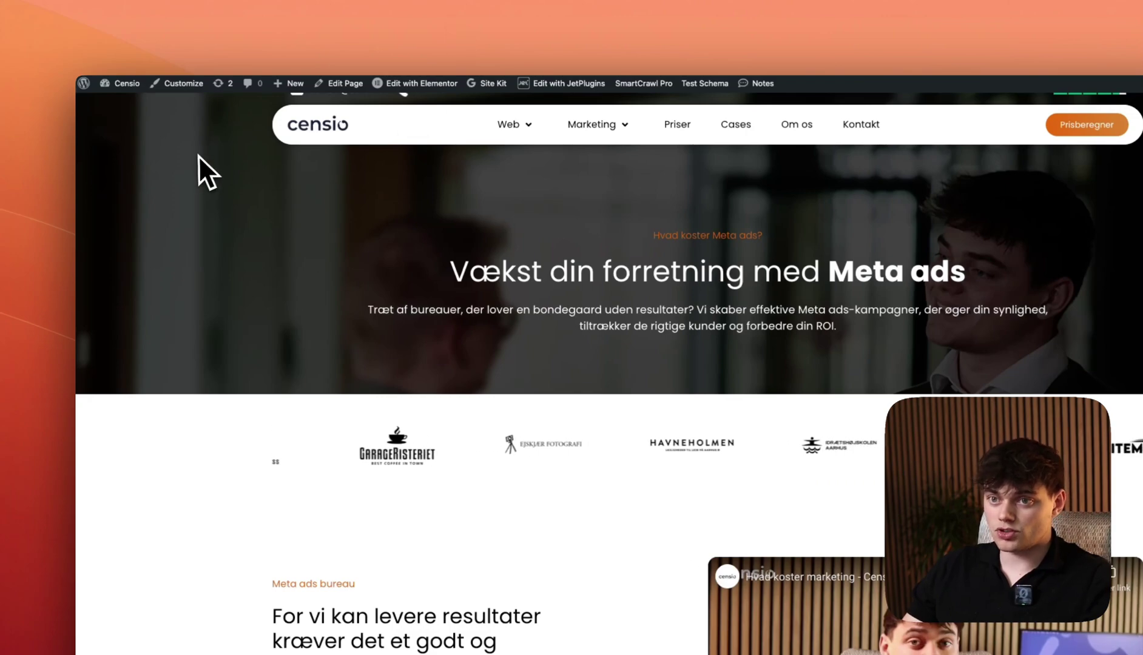
Step: Reload the live page and open DevTools docked to the right side
key(super+r)
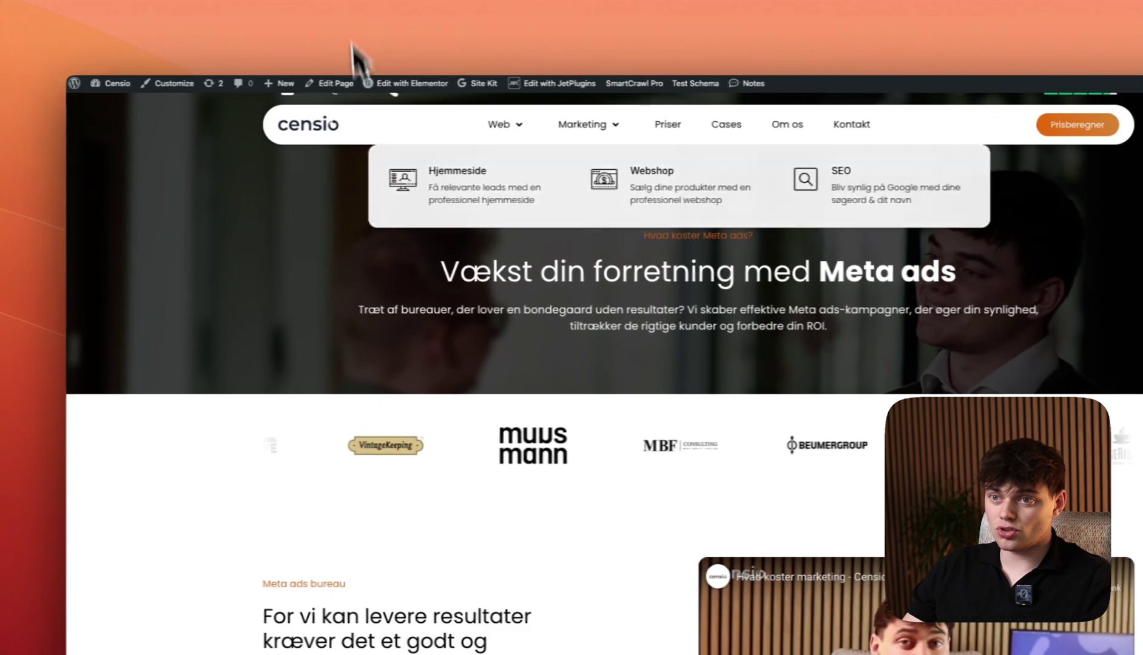
right_click(376, 229)
click(419, 466)
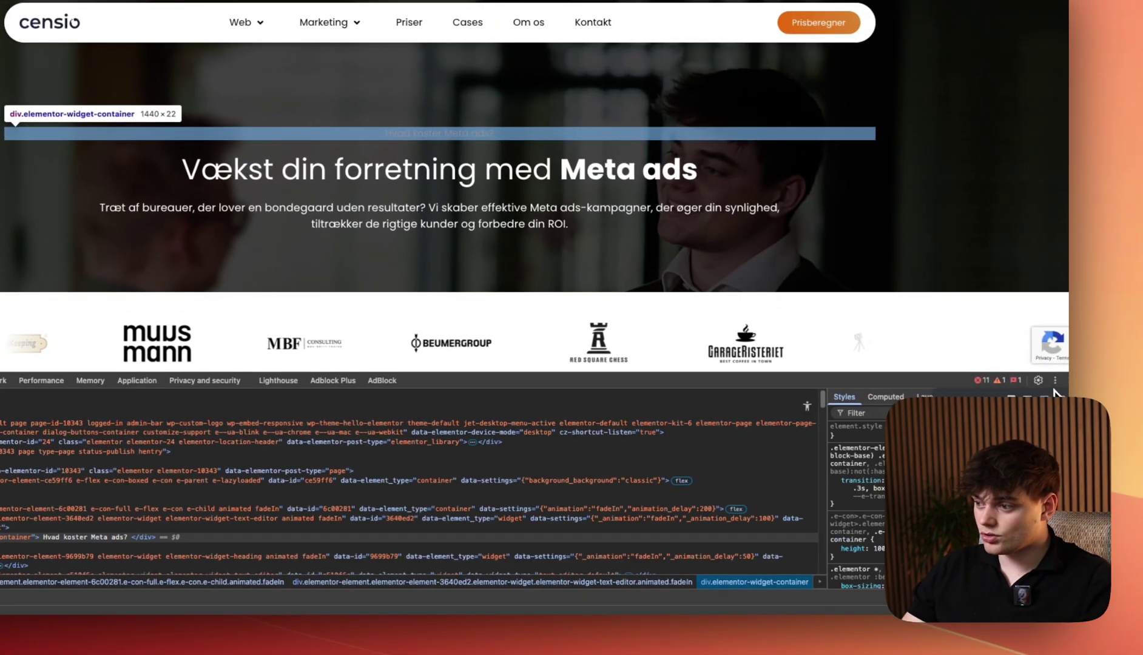
click(1054, 380)
click(1039, 402)
Step: Preview the logo carousel at narrower page widths, then close DevTools
scroll(617, 314, down, 3)
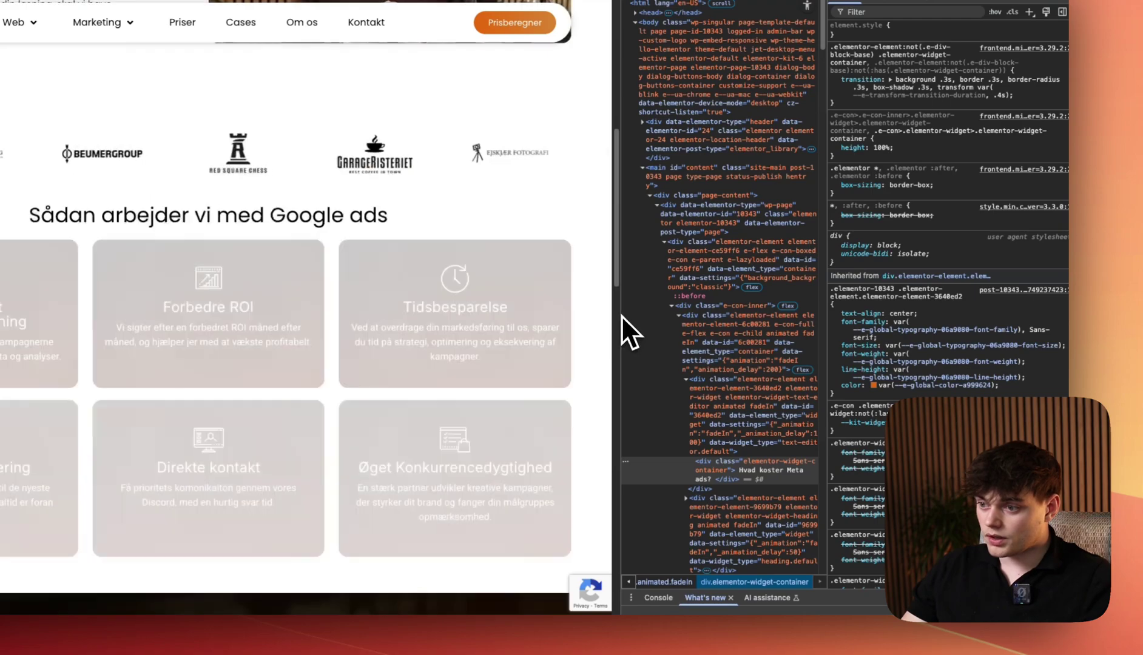
scroll(619, 316, up, 8)
scroll(619, 305, down, 10)
scroll(619, 303, up, 15)
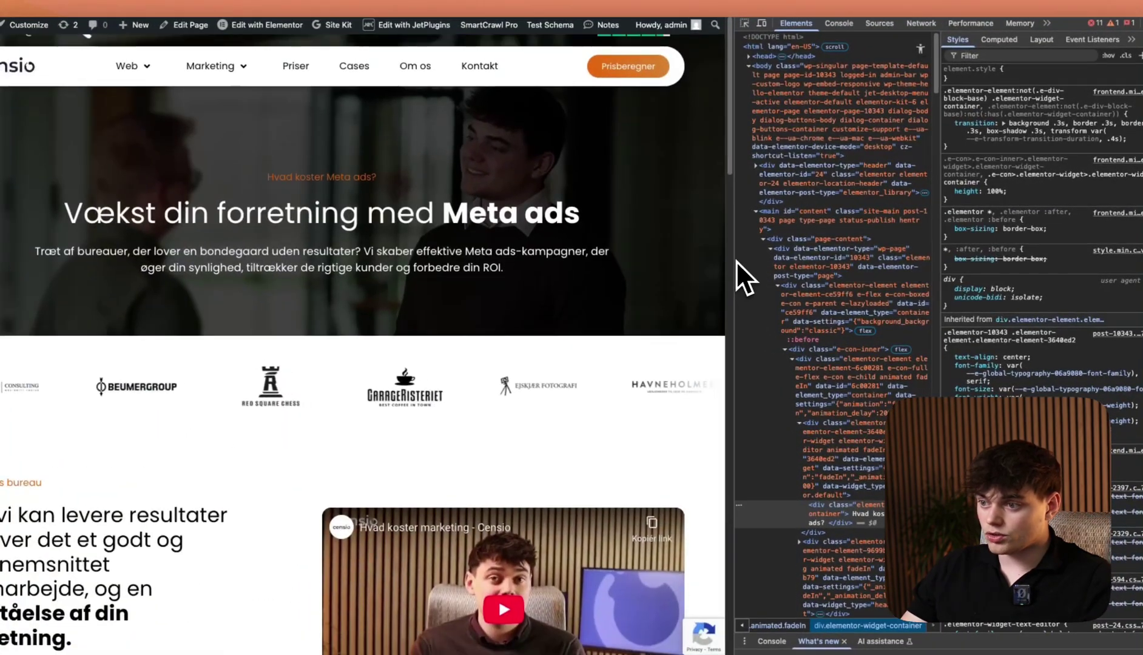
drag(723, 260, 359, 283)
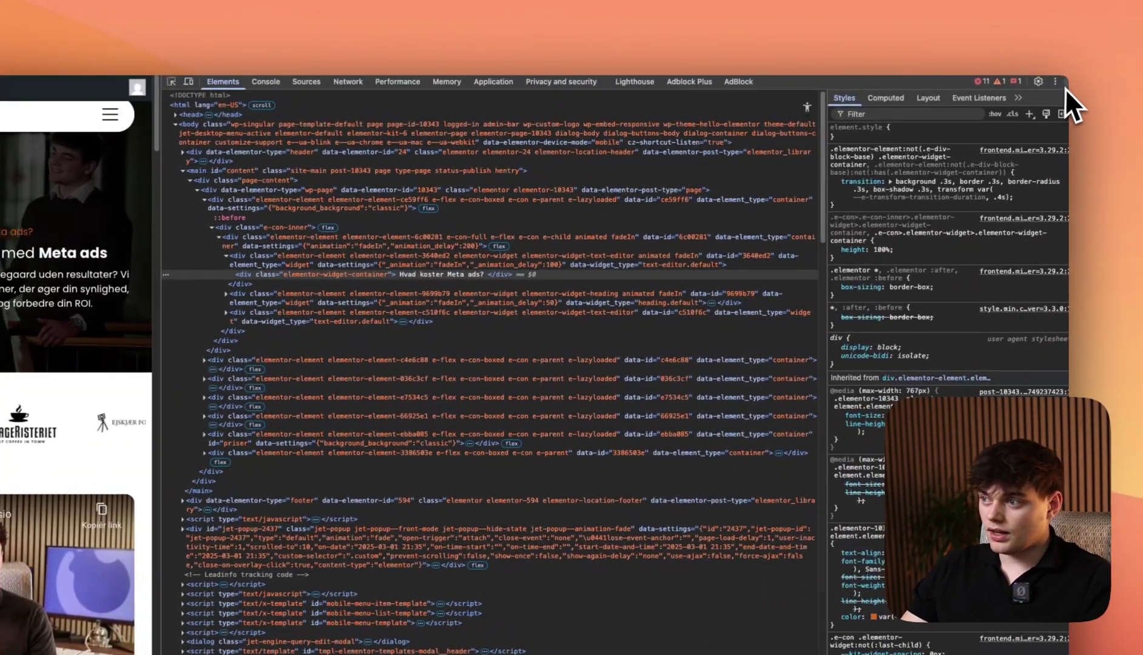
click(1065, 88)
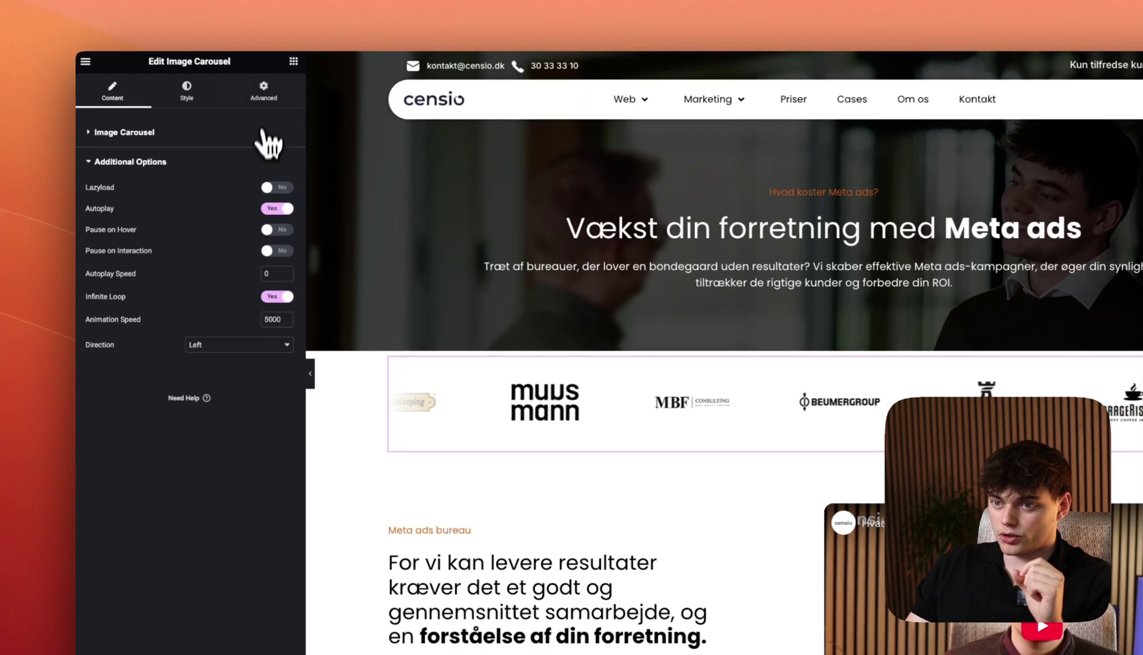
Step: Review the carousel's Custom CSS, highlighting the left and right white gradient edge rules
click(265, 100)
scroll(229, 403, down, 10)
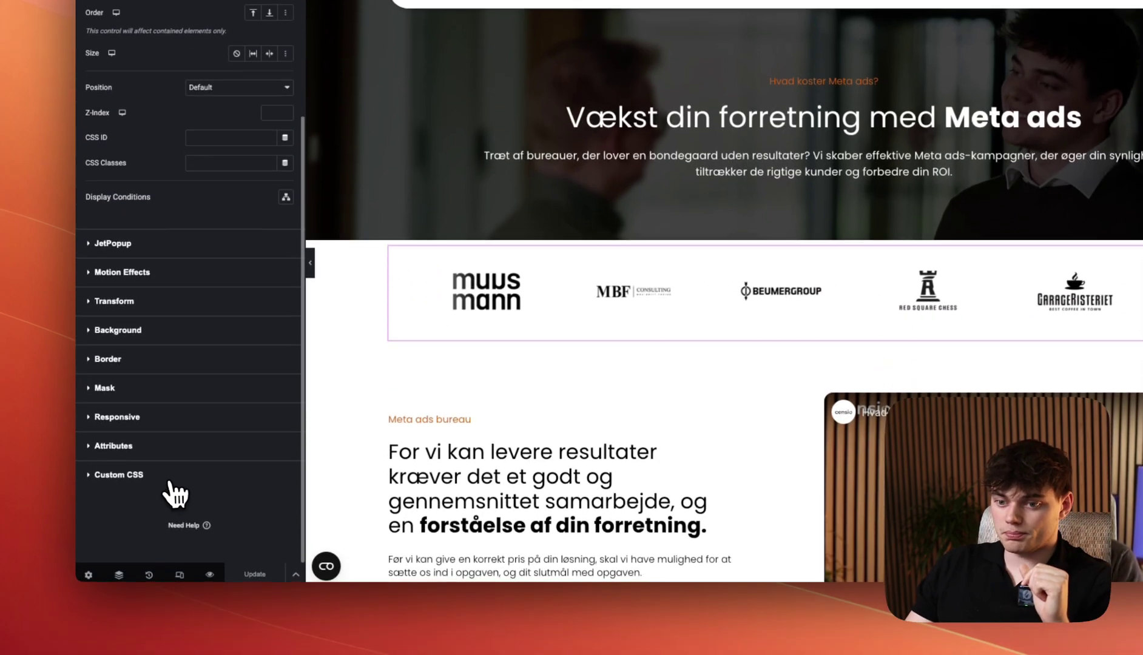
click(169, 545)
scroll(167, 479, down, 5)
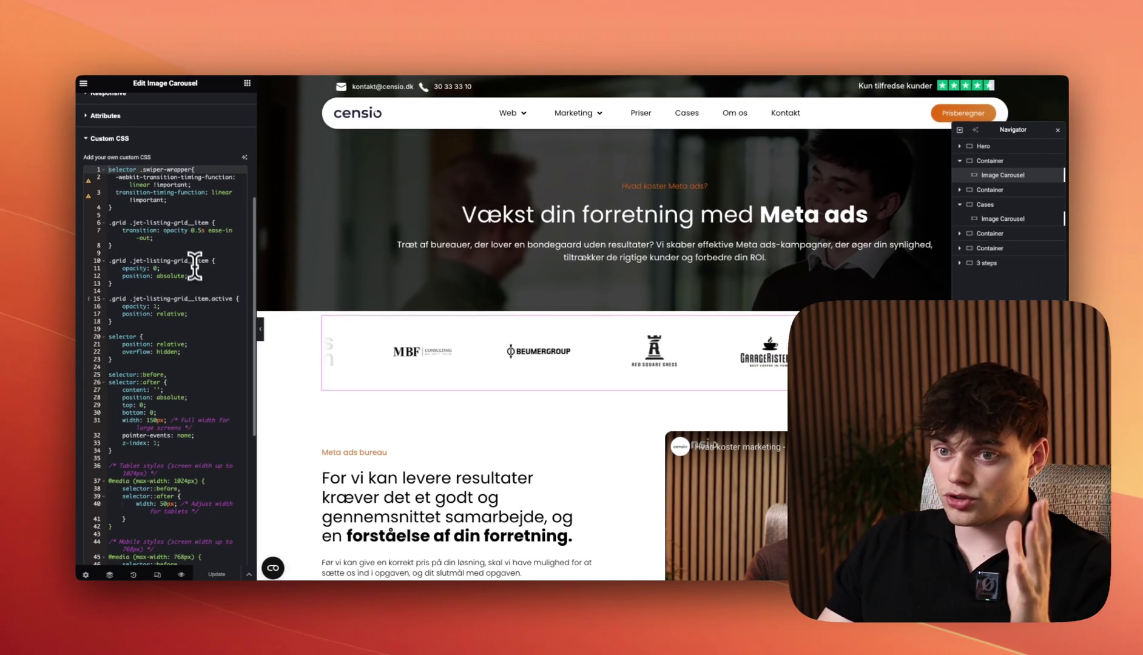
scroll(176, 327, down, 5)
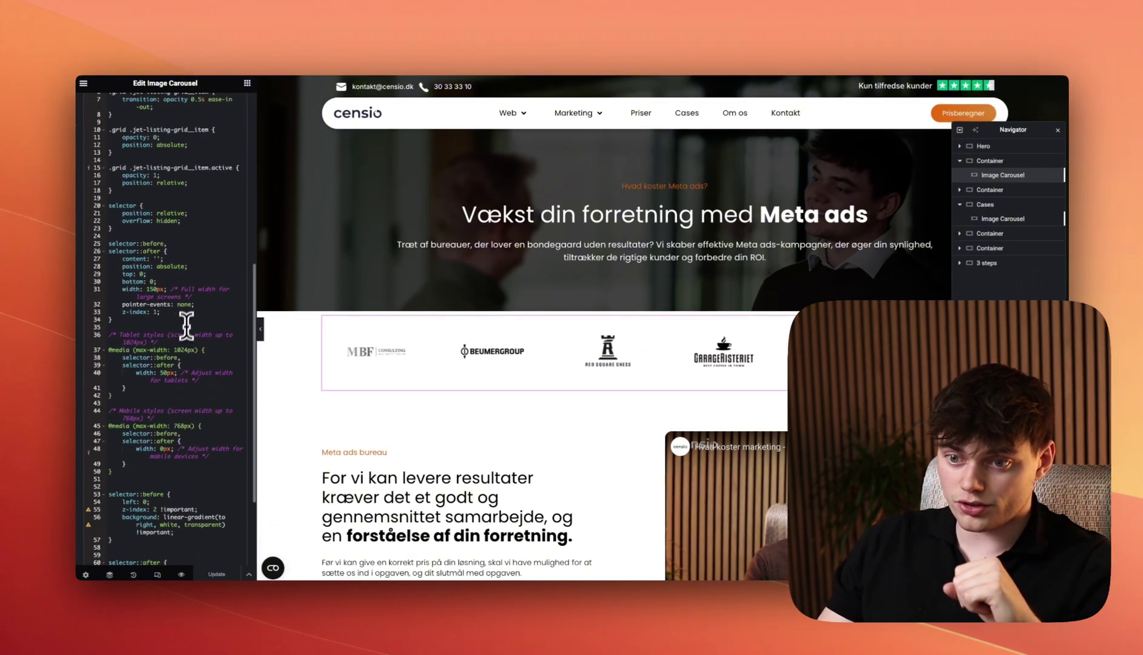
click(156, 375)
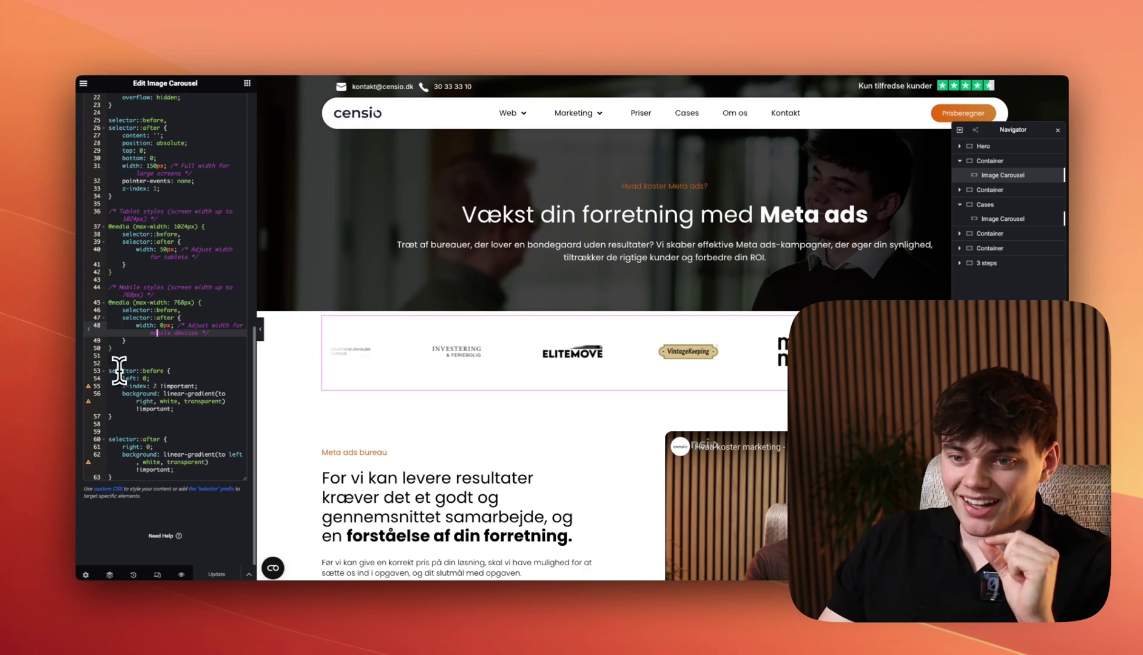
drag(121, 393, 189, 453)
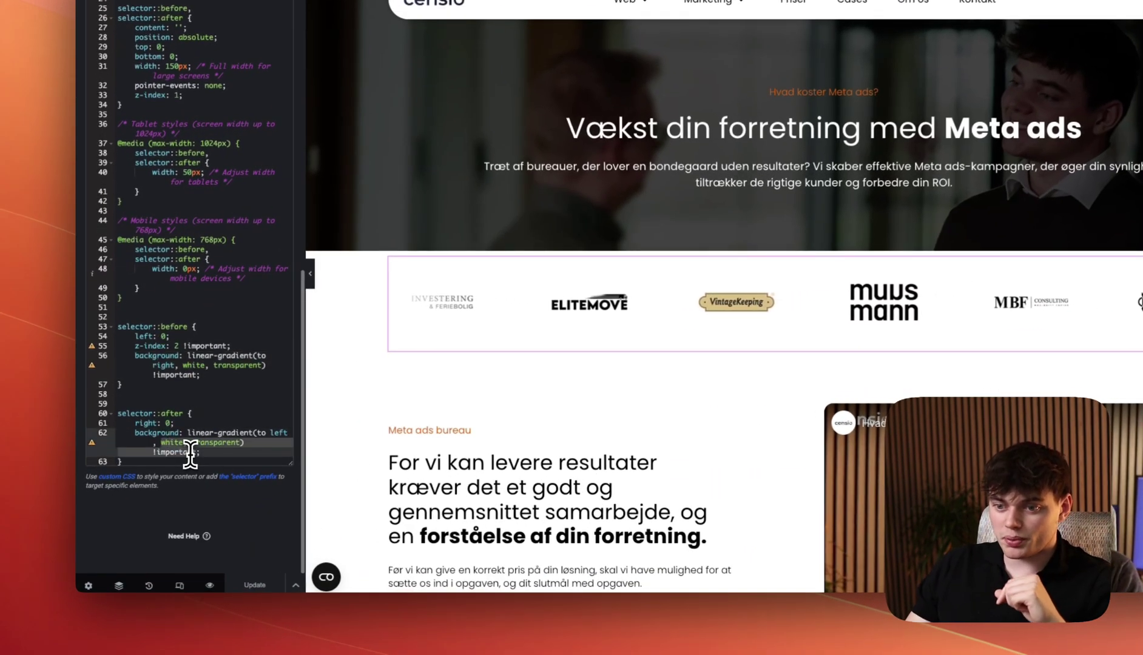
double_click(176, 442)
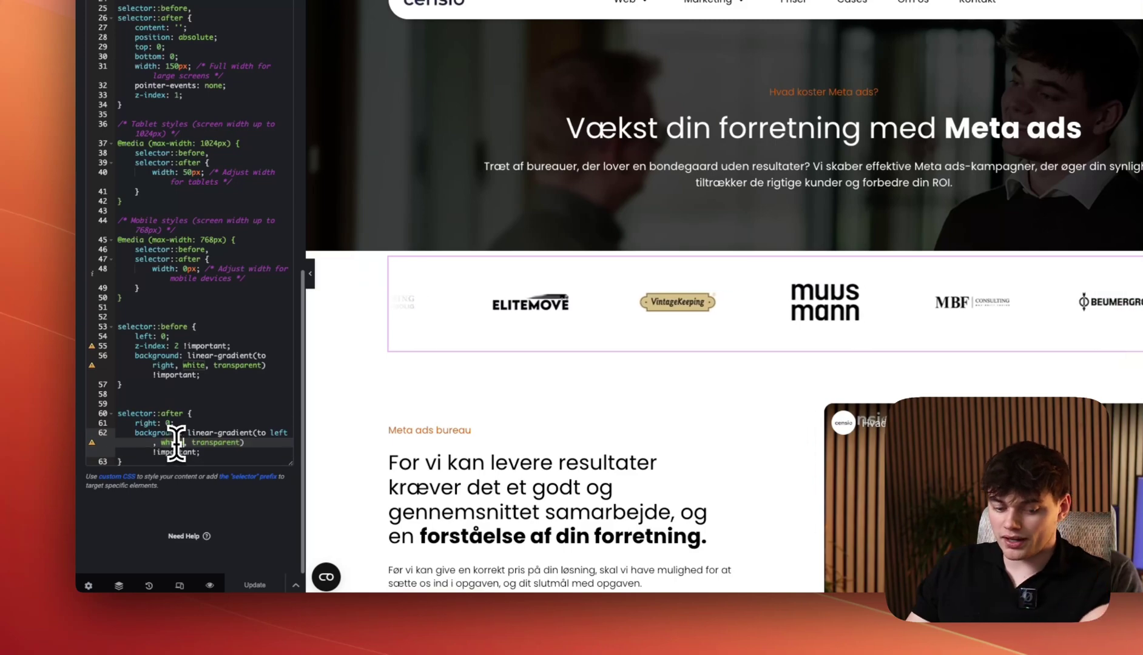